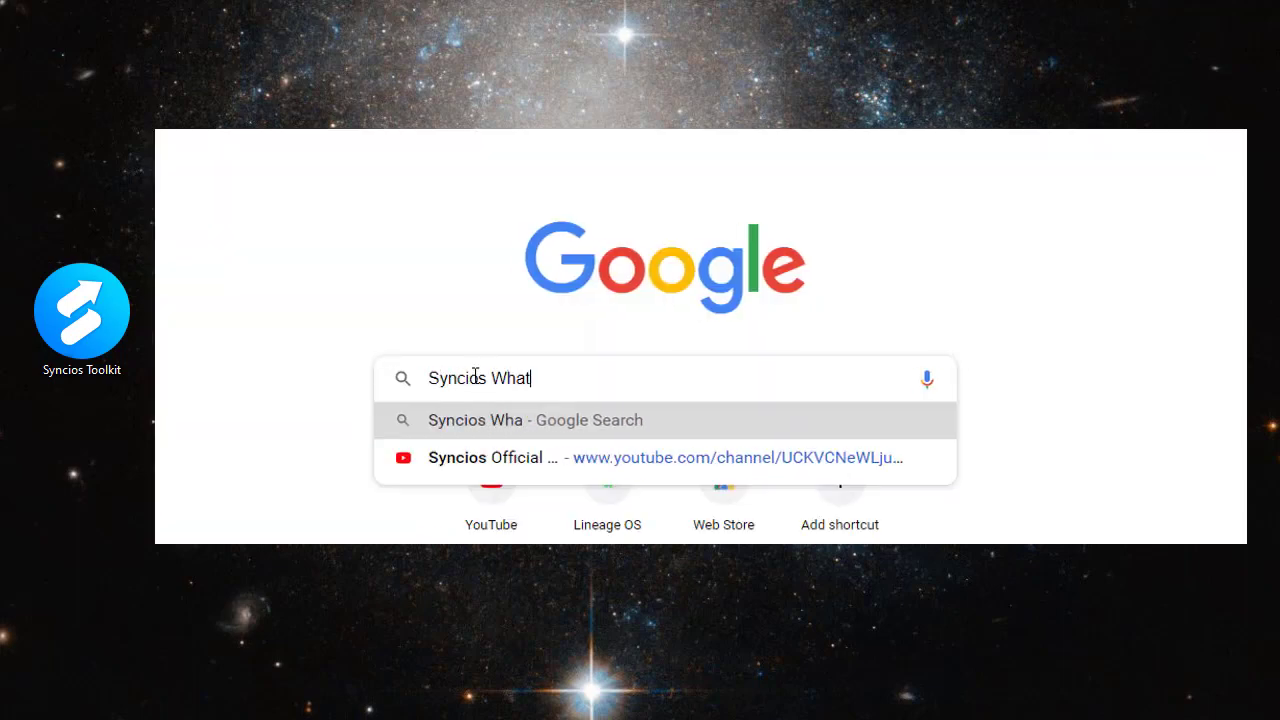
# Step: Search Google for 'Syncios WhatsApp Transfer'
pyautogui.write('sApp Transfer')
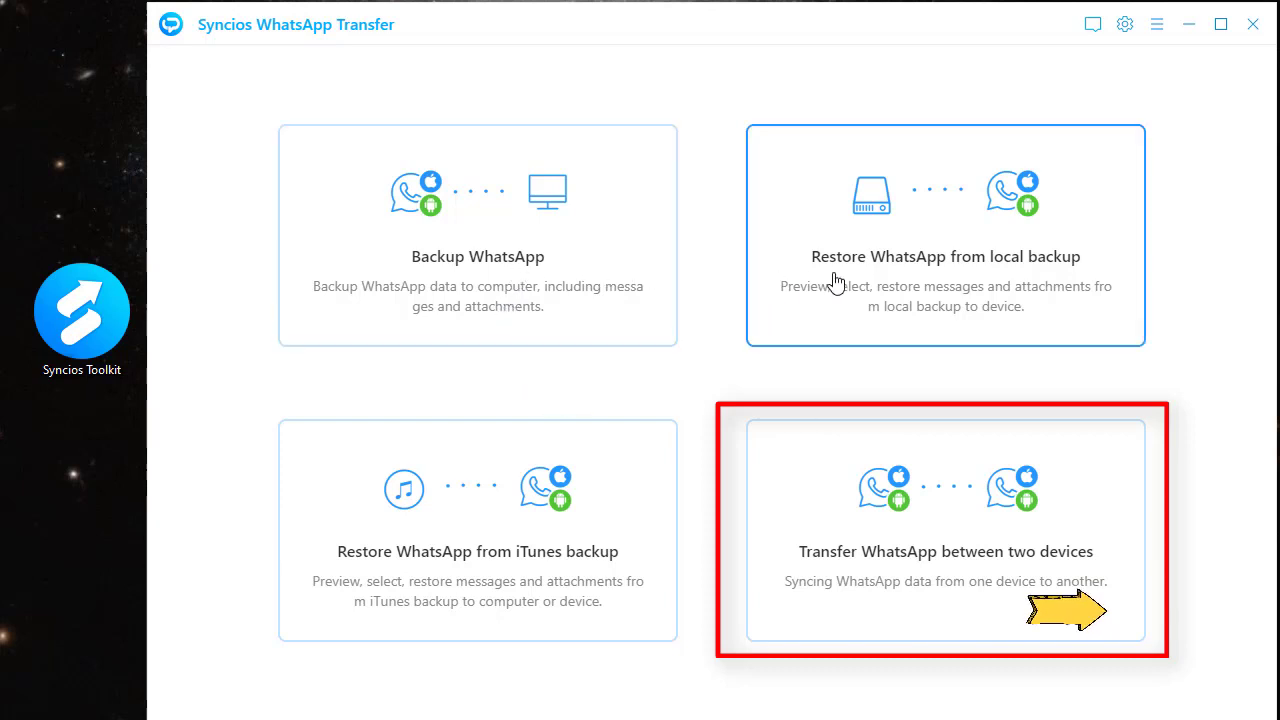
# Step: Choose the 'Transfer WhatsApp between two devices' mode
pyautogui.click(797, 510)
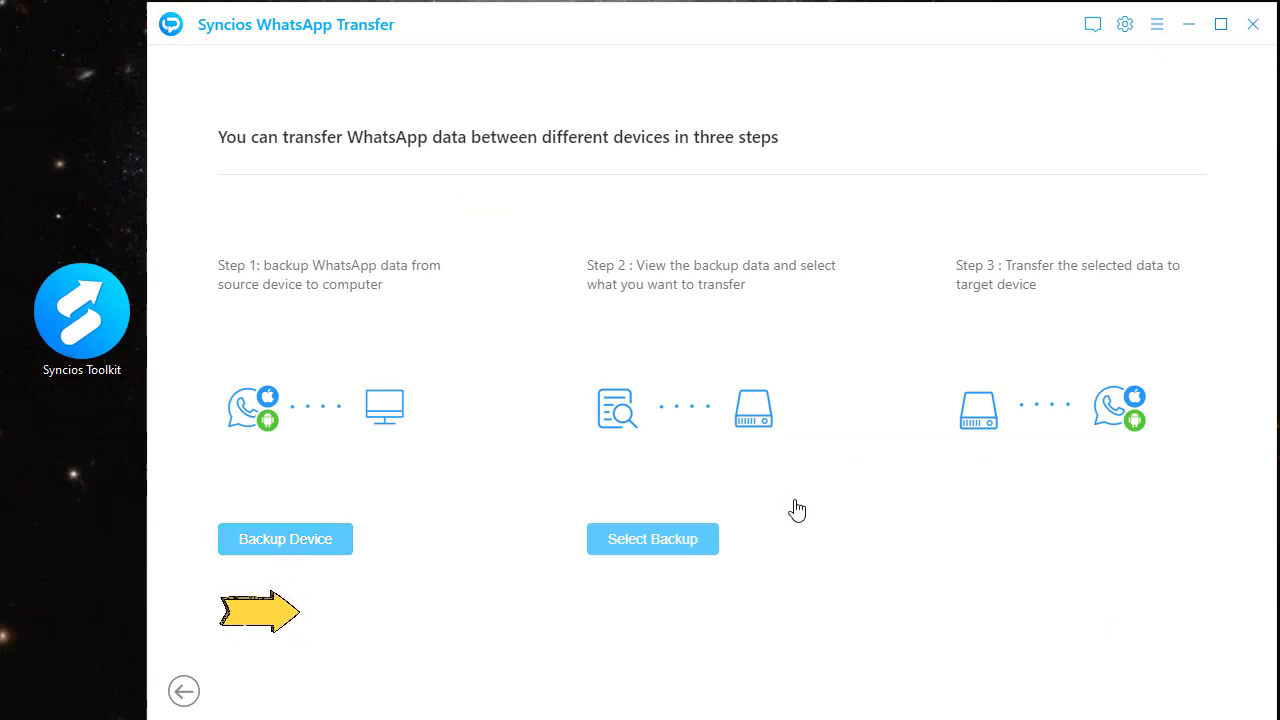
# Step: Start Step 1, Backup Device, for the source iPhone
pyautogui.click(291, 555)
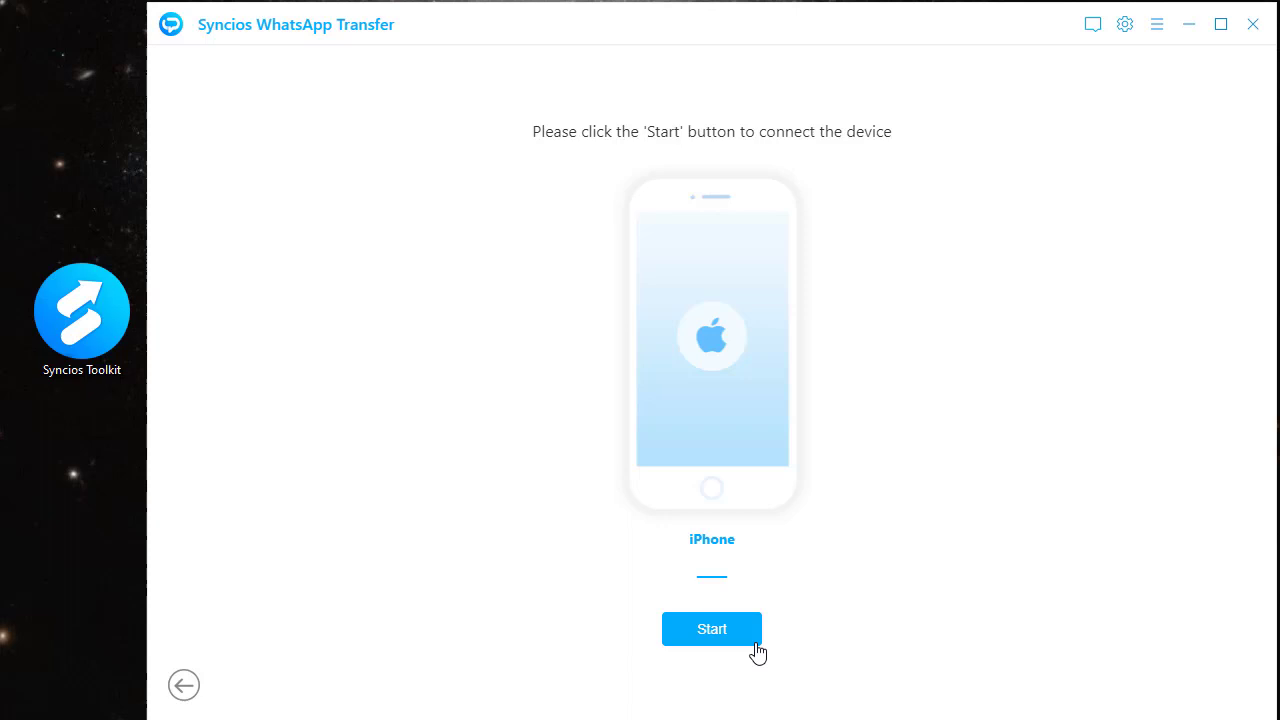
# Step: Connect the iPhone and accept the size note so its WhatsApp data backs up (about 159 MB)
pyautogui.click(755, 643)
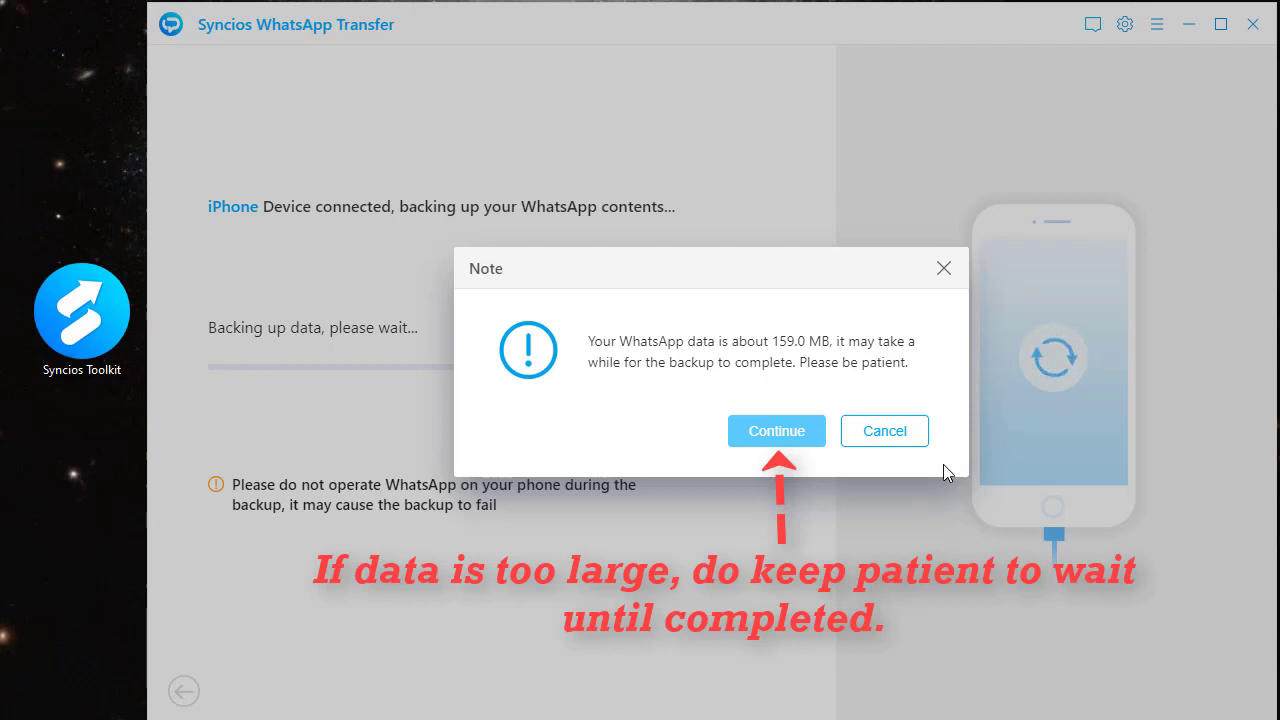
pyautogui.click(813, 444)
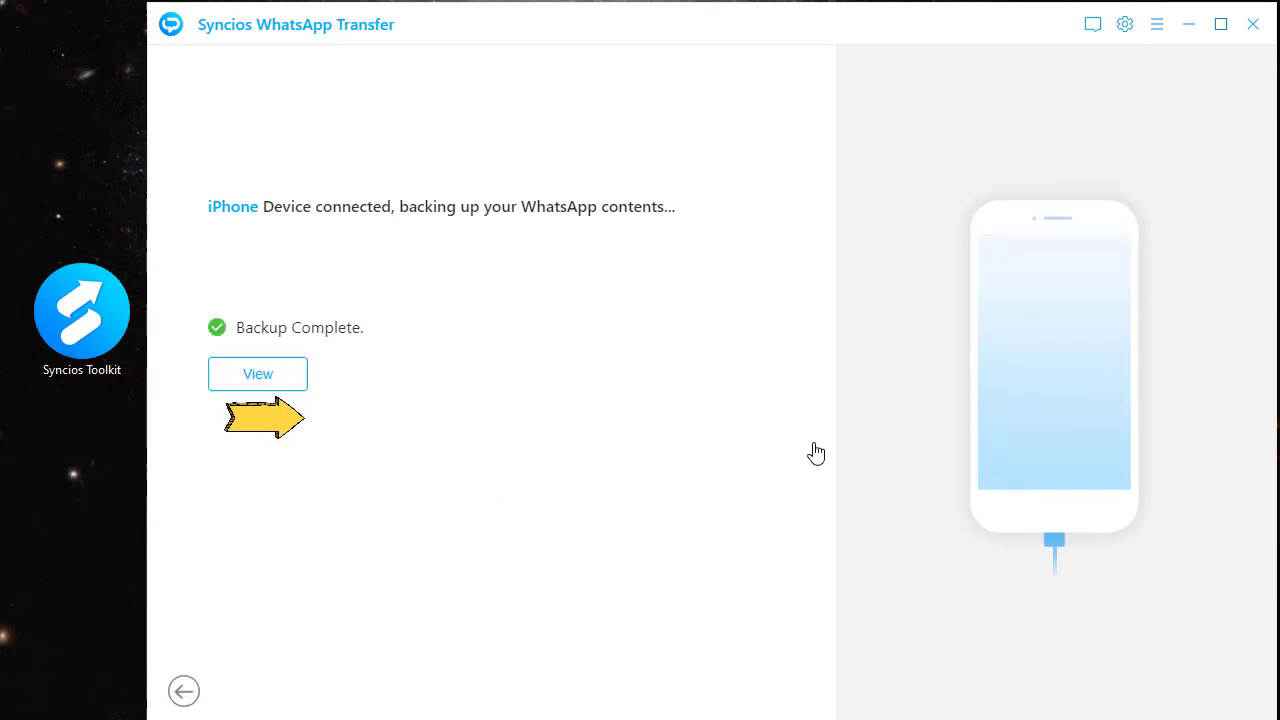
# Step: View the list of saved WhatsApp backups after the backup completes
pyautogui.click(291, 382)
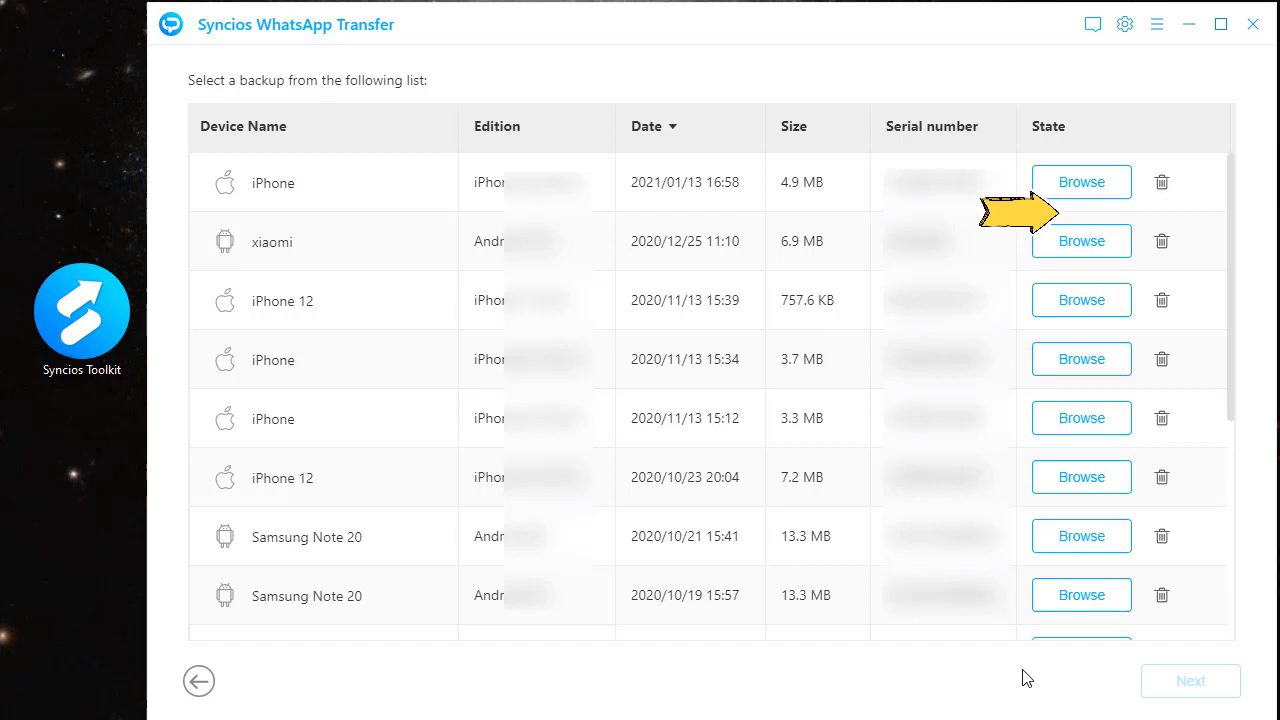
# Step: Browse the newest iPhone backup's chats, then open its WhatsApp photo attachments folder
pyautogui.click(1120, 190)
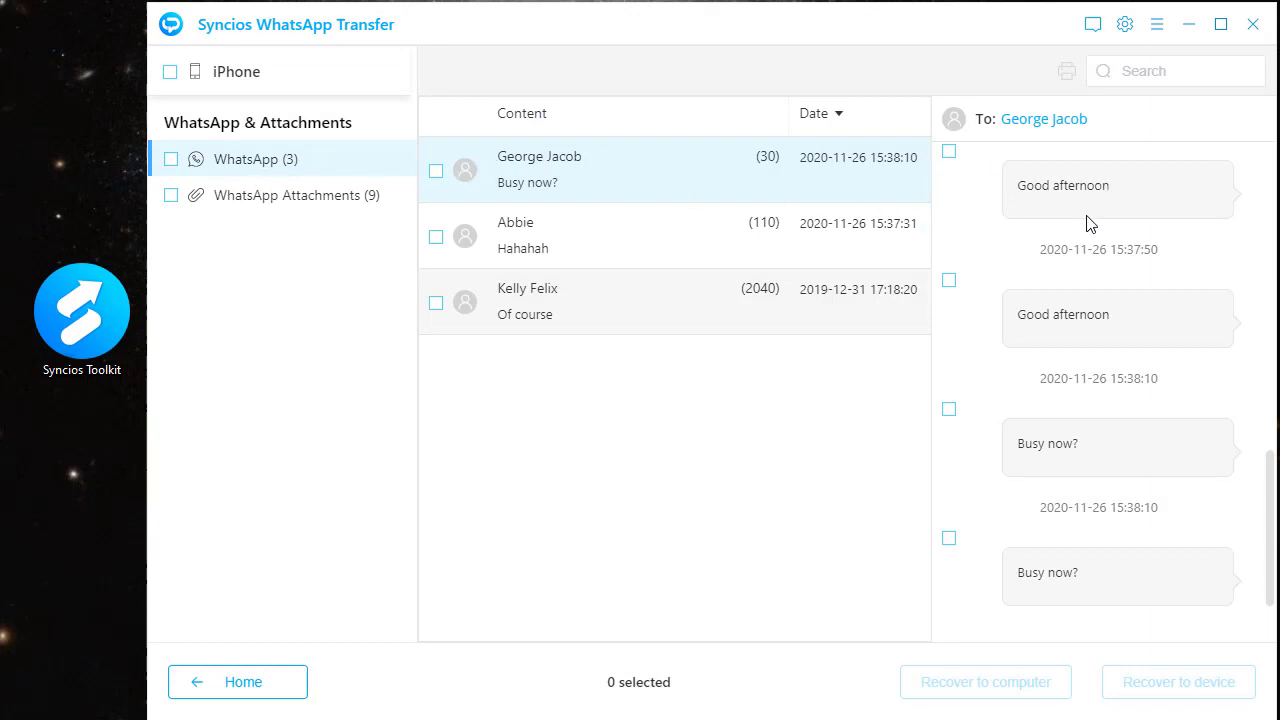
pyautogui.click(617, 250)
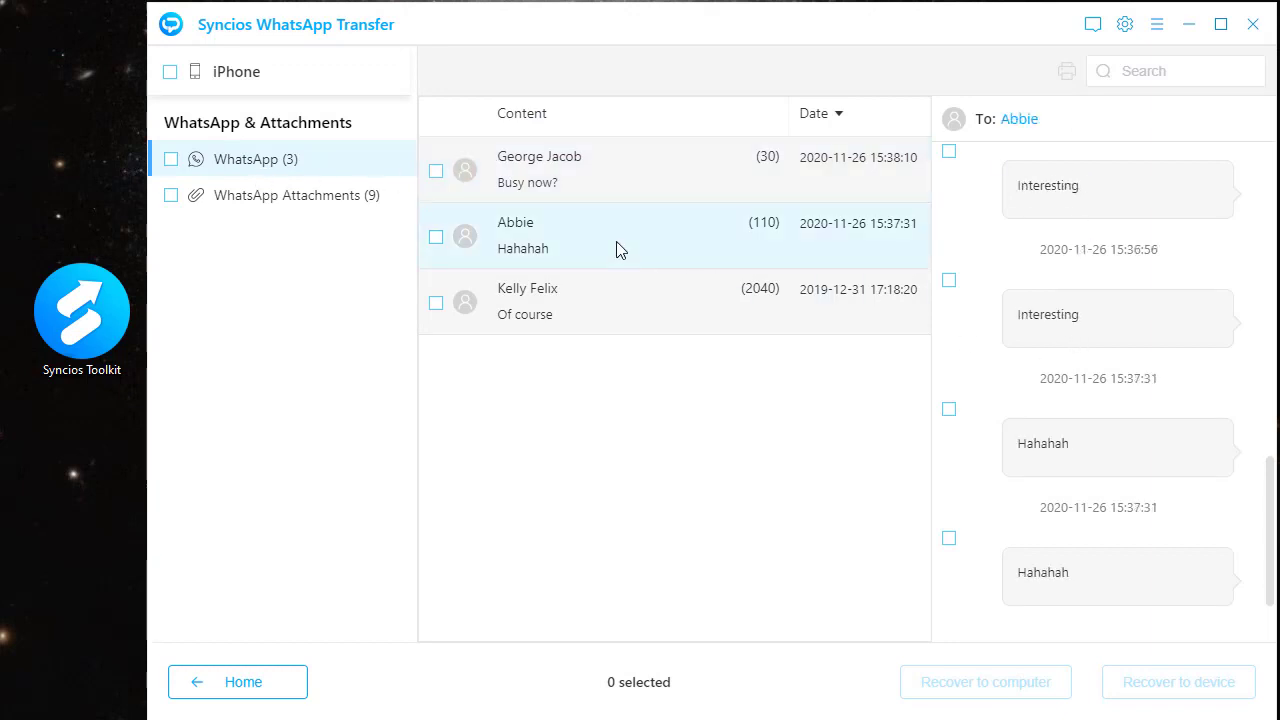
pyautogui.click(667, 330)
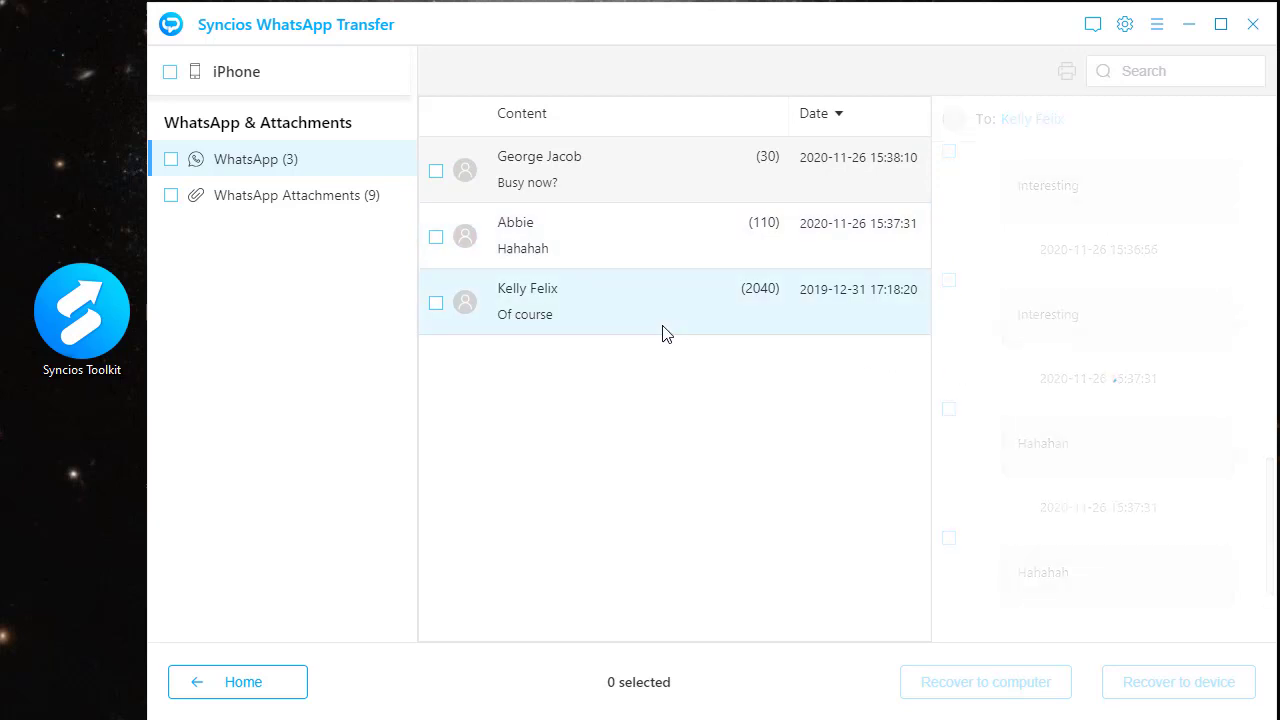
pyautogui.click(663, 250)
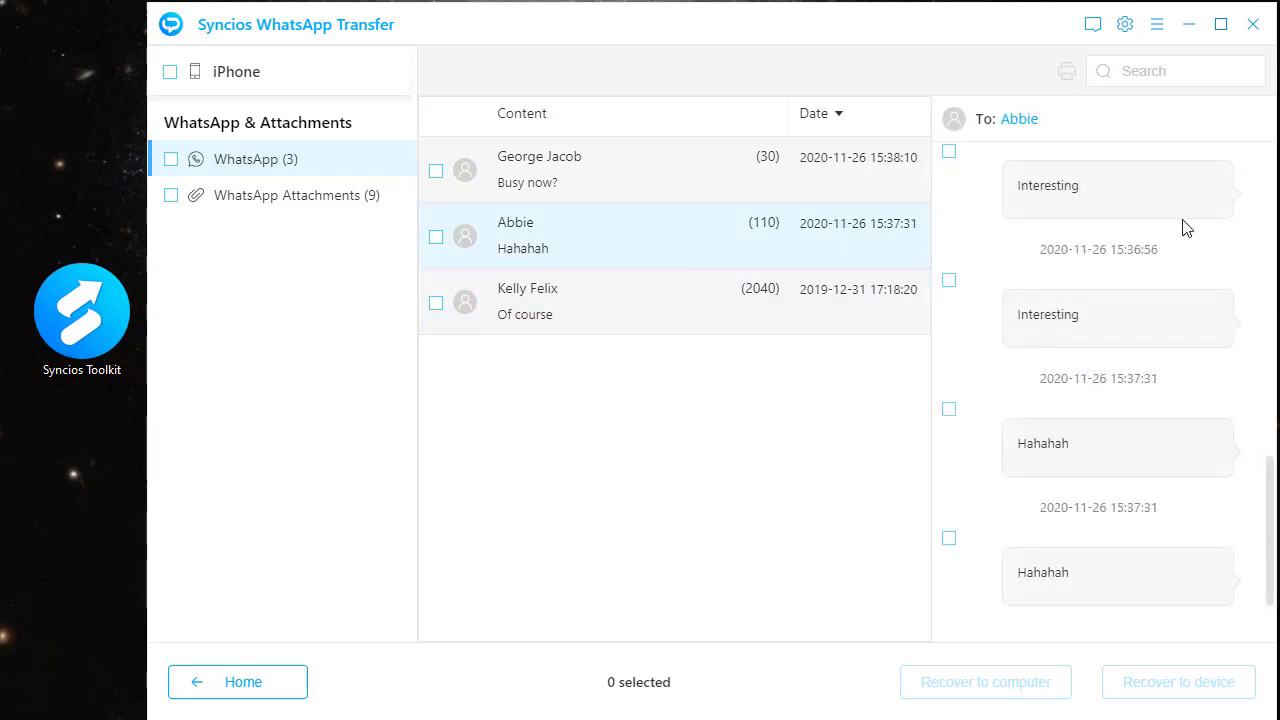
pyautogui.scroll(3, 1180, 235)
pyautogui.scroll(3, 1178, 240)
pyautogui.scroll(3, 1177, 243)
pyautogui.scroll(2, 1176, 245)
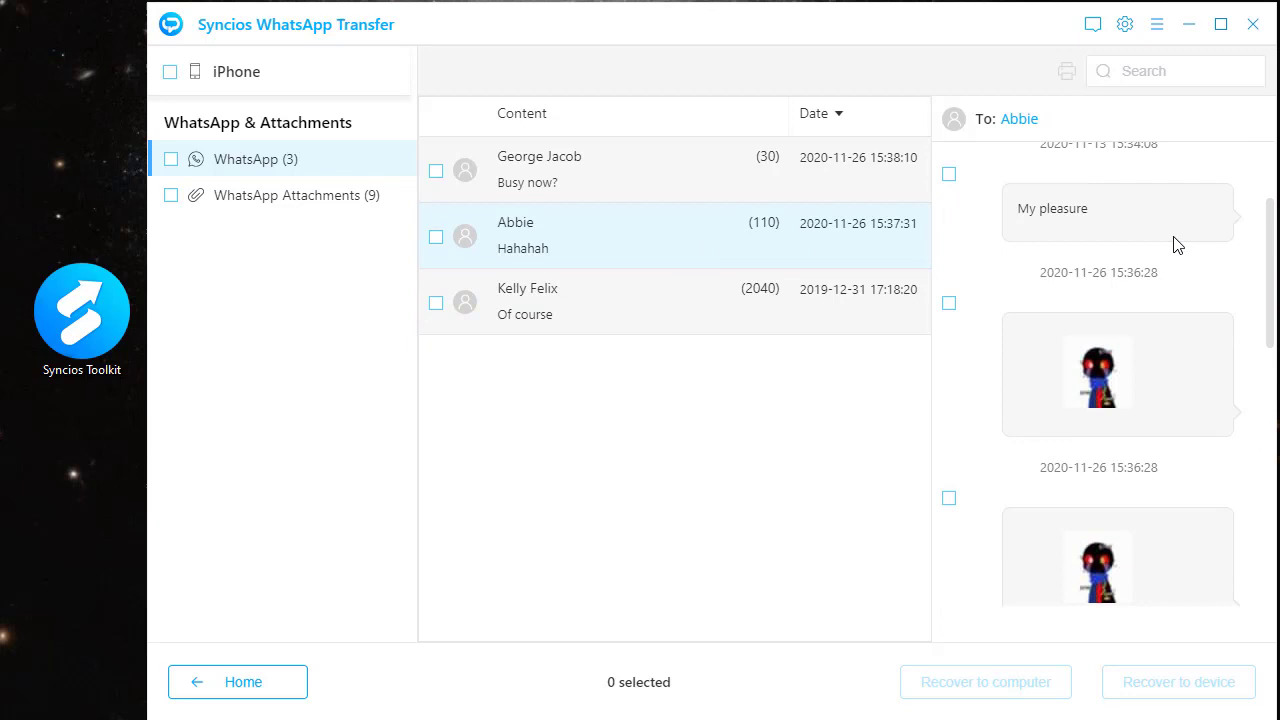
pyautogui.scroll(-3, 1177, 245)
pyautogui.click(343, 210)
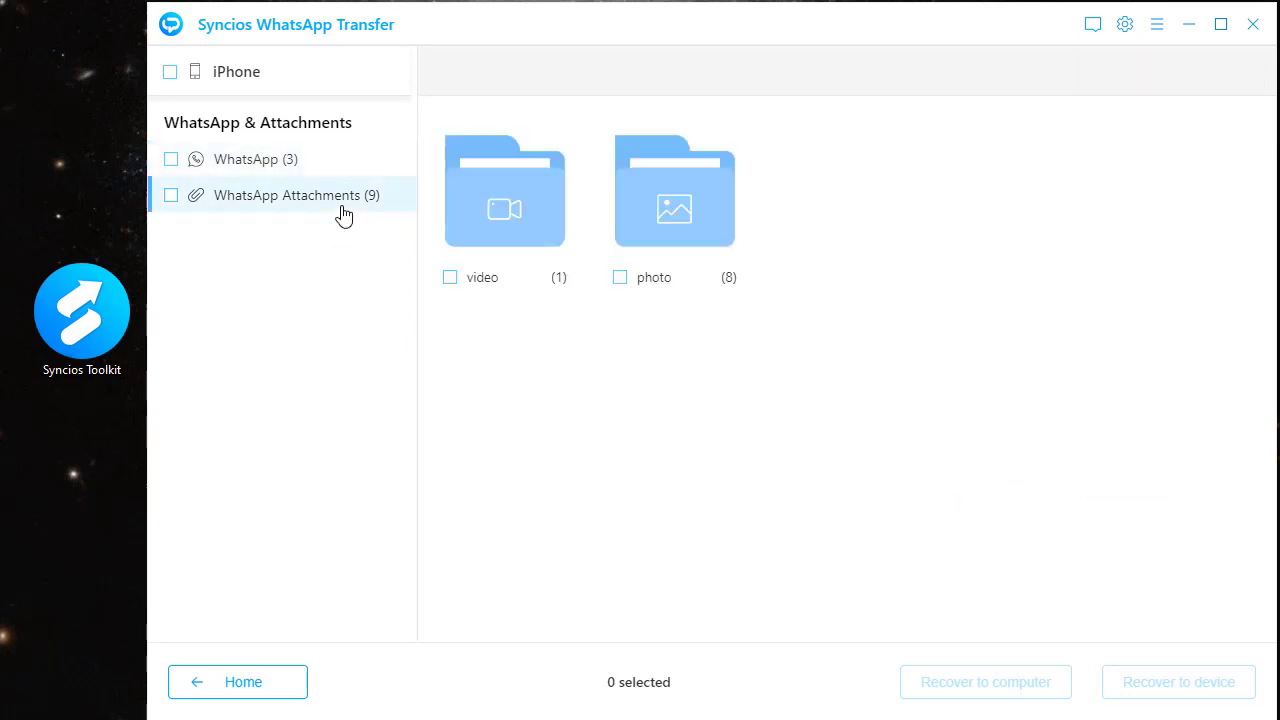
pyautogui.doubleClick(669, 237)
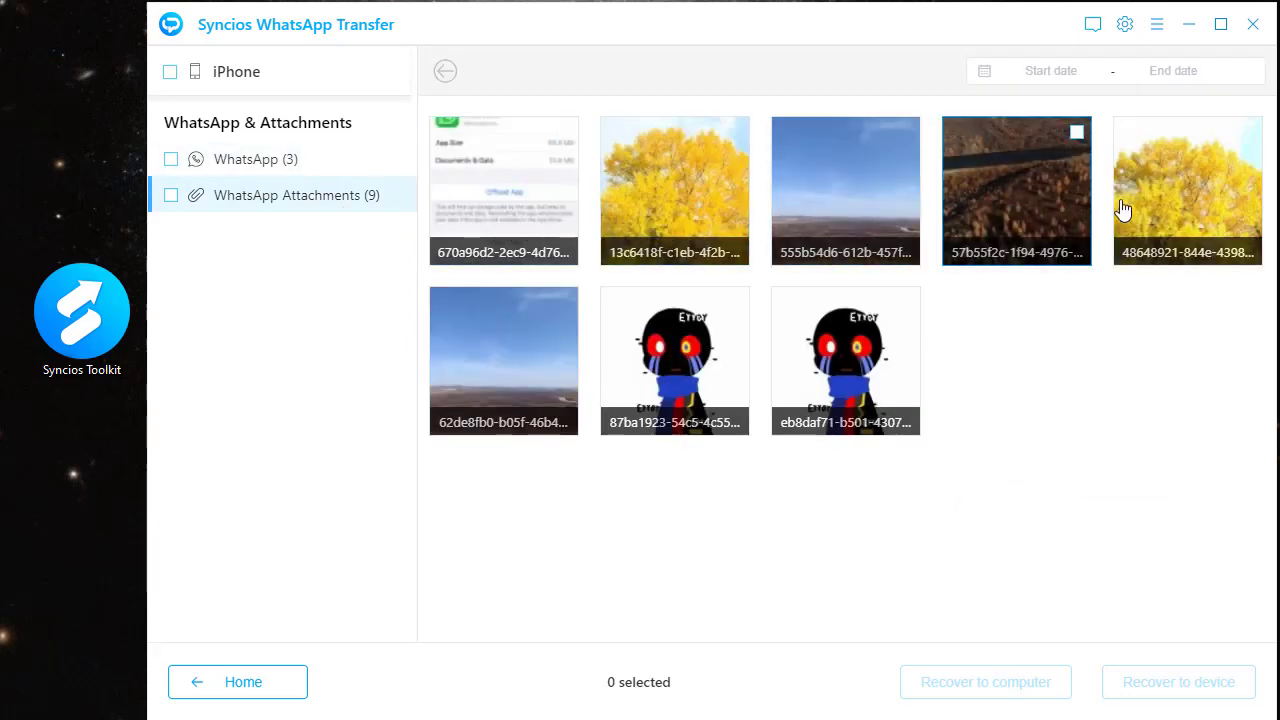
# Step: Tick all WhatsApp chats and WhatsApp Attachments (12 items) and choose Recover to device
pyautogui.click(238, 170)
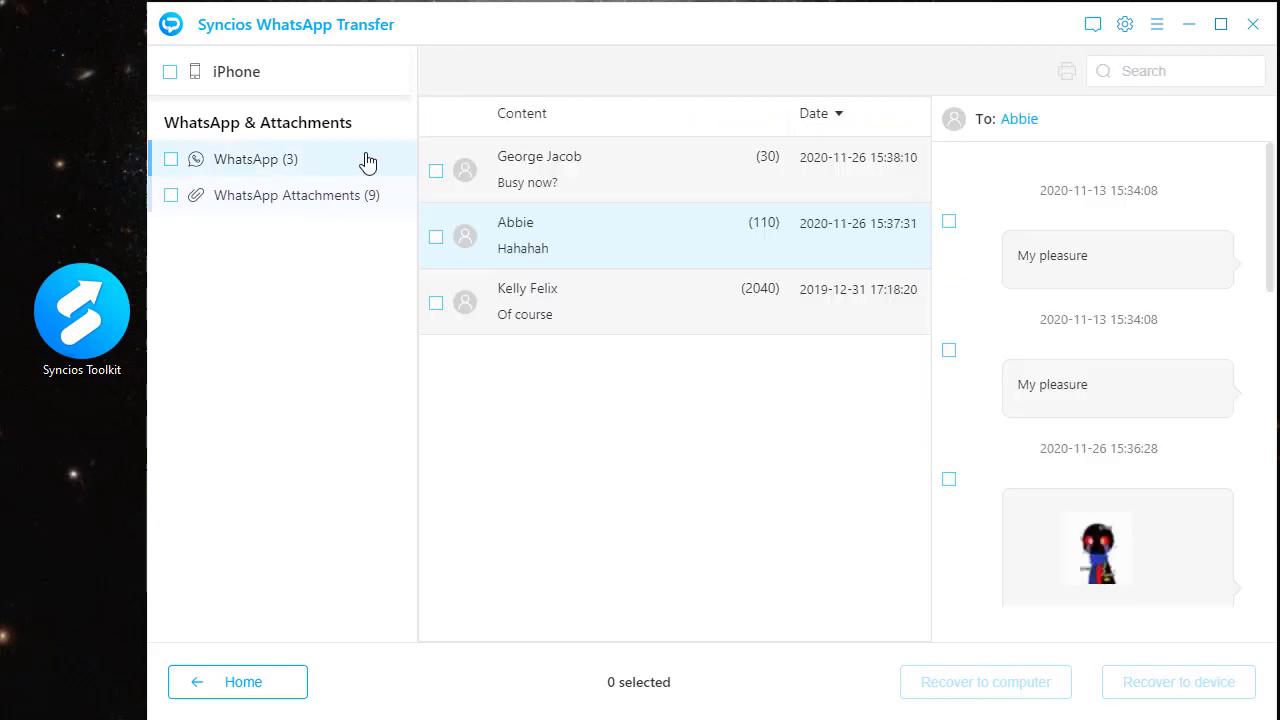
pyautogui.click(170, 162)
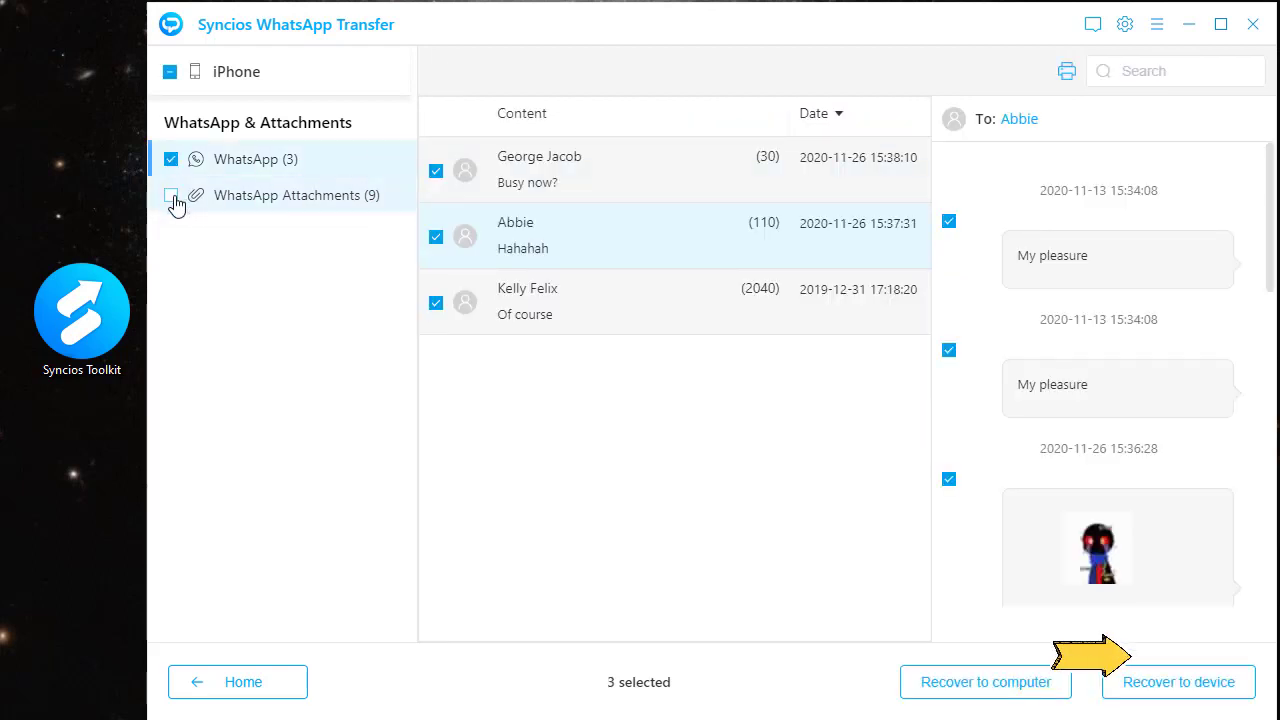
pyautogui.click(171, 197)
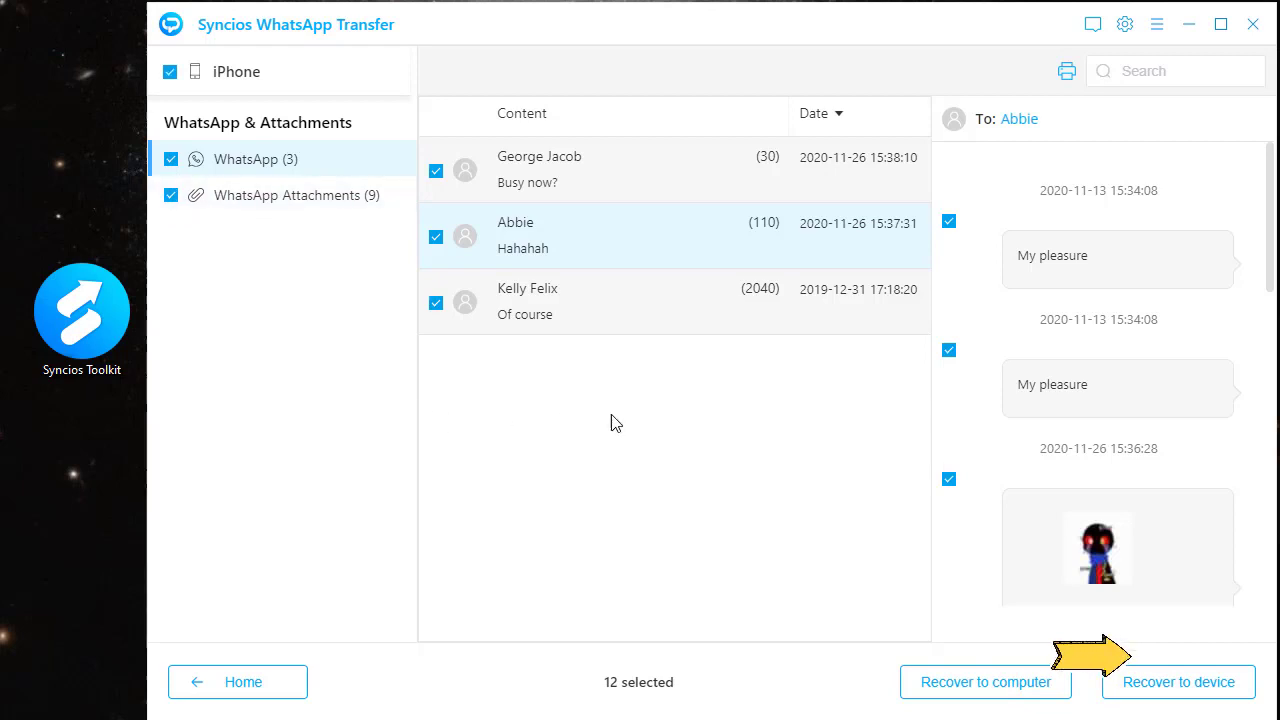
pyautogui.click(1113, 702)
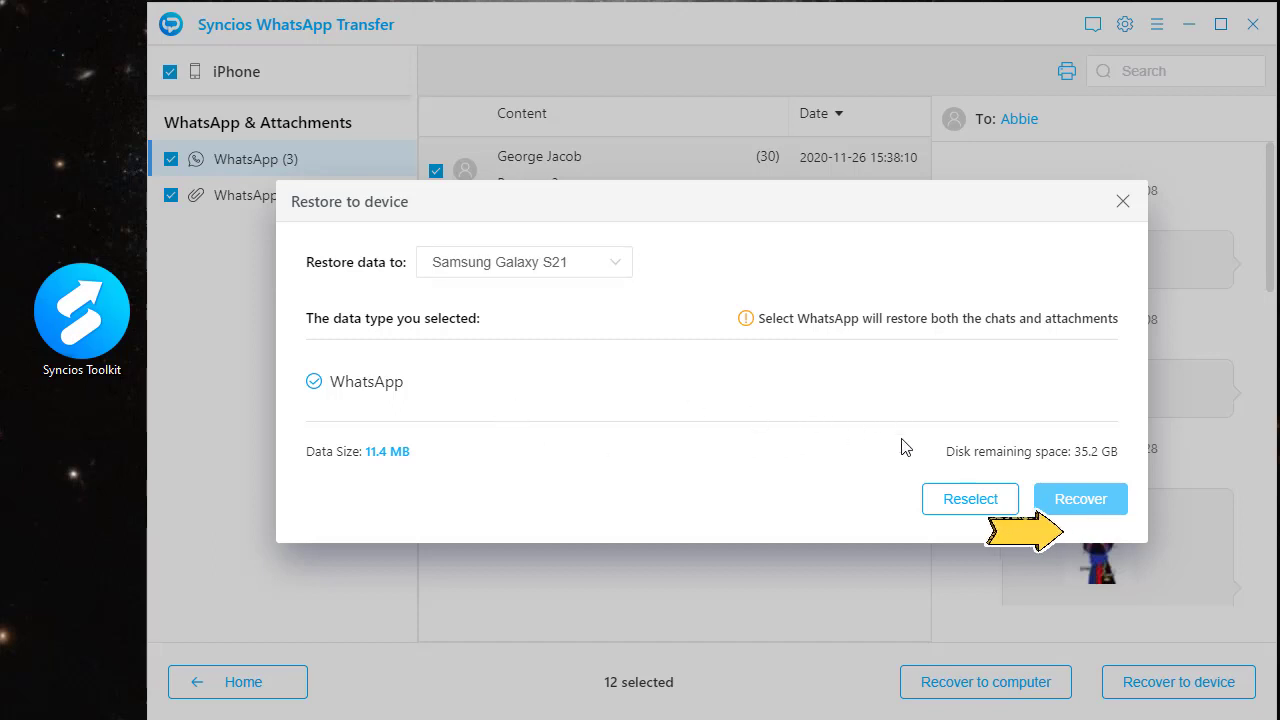
# Step: Confirm Samsung Galaxy S21 as the target and start the 11.4 MB restore
pyautogui.click(1055, 509)
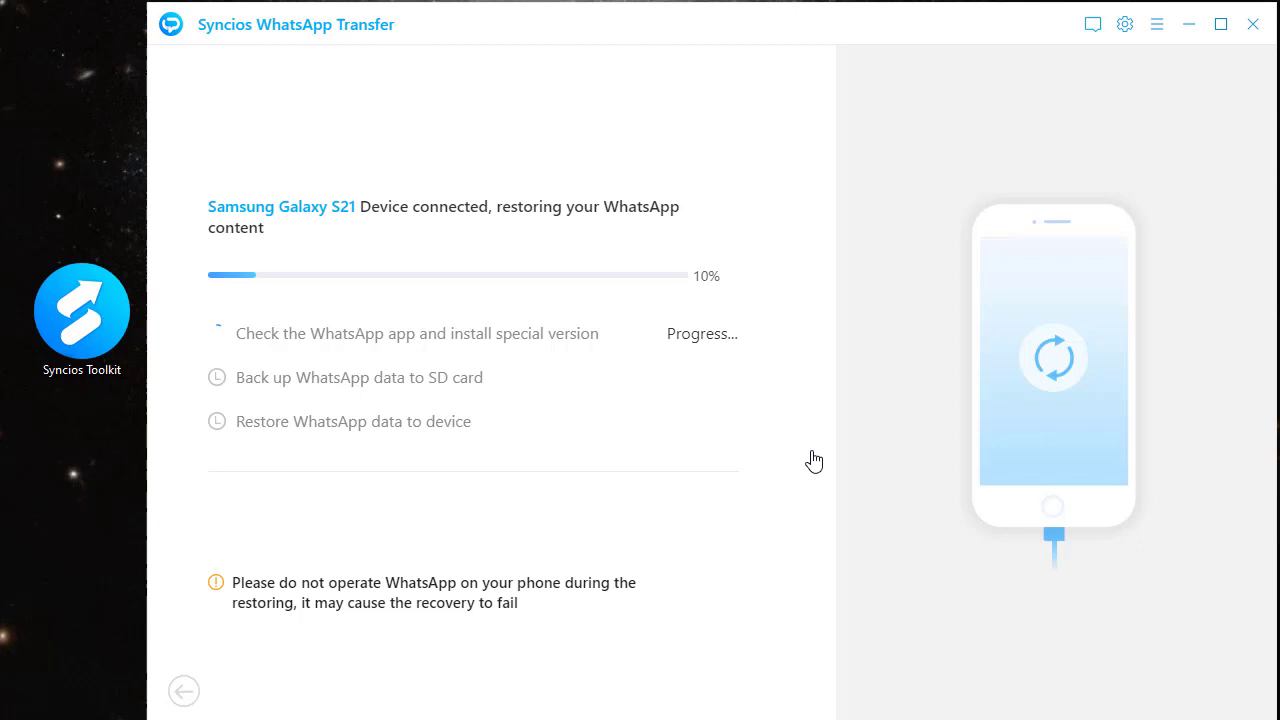